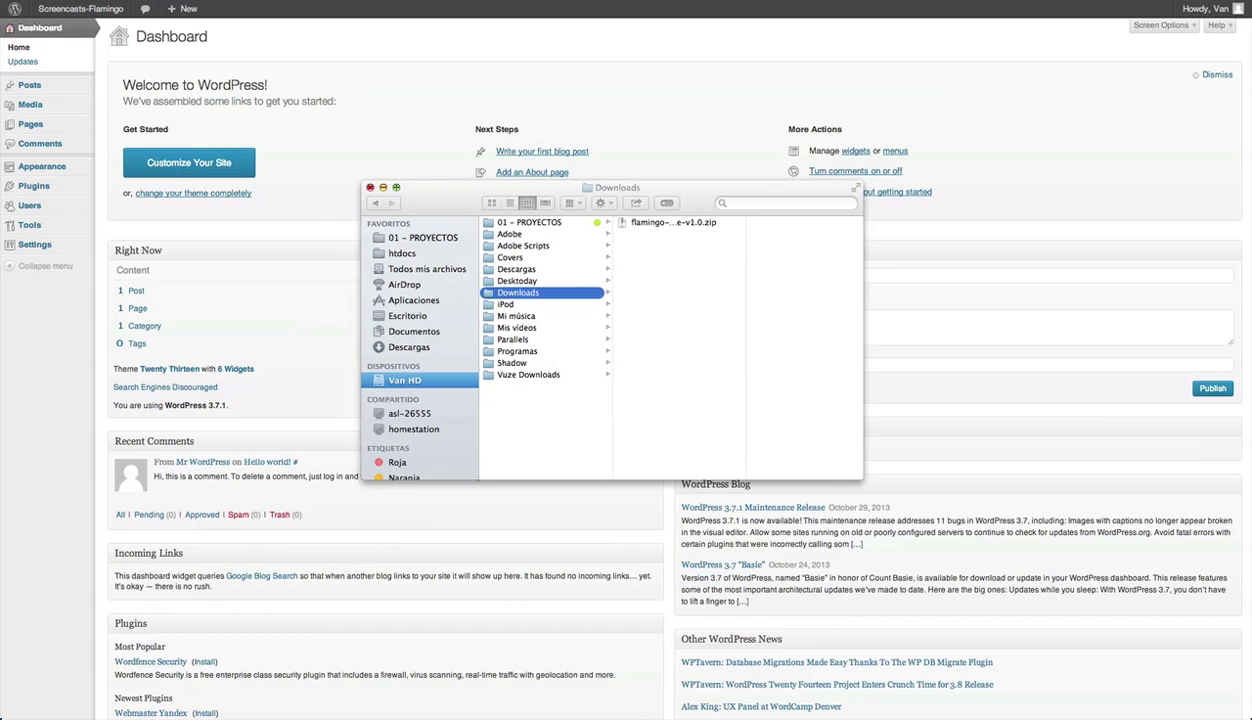
# Step: Unzip flamingo-wp-theme-v1.0.zip in Downloads and locate flamingo.zip inside its 01-theme folder
pyautogui.click(656, 223)
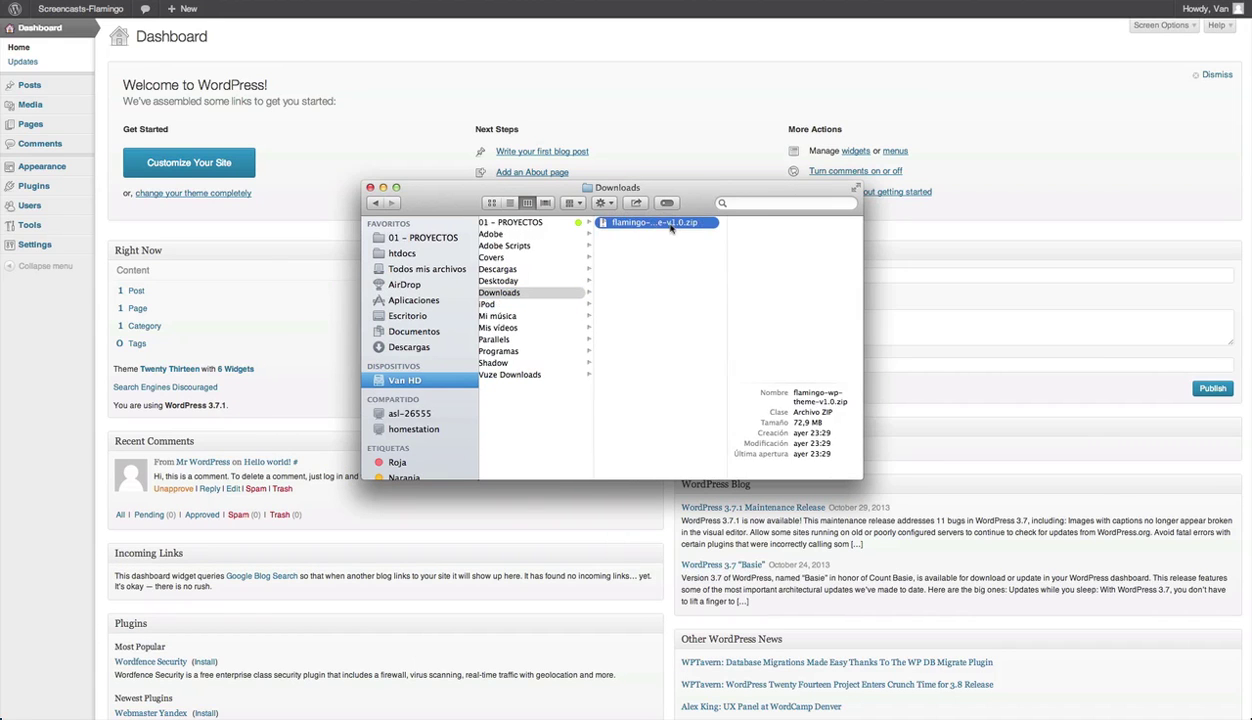
pyautogui.doubleClick(604, 223)
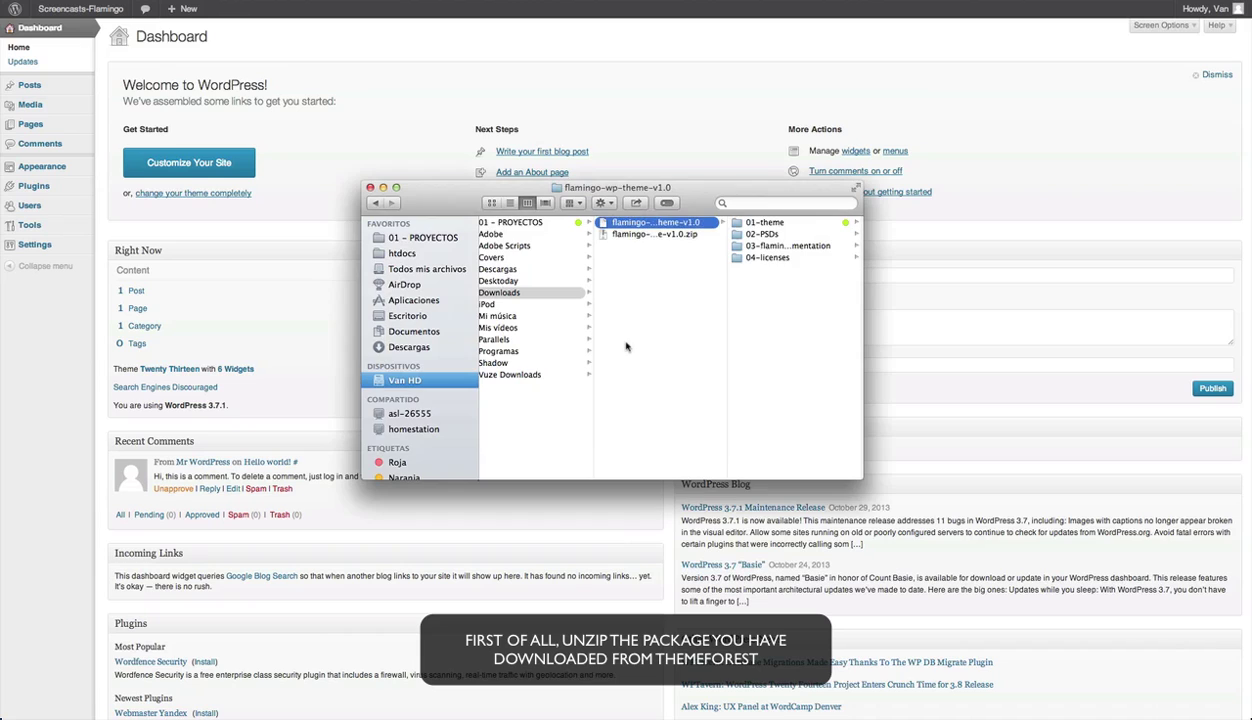
pyautogui.click(764, 222)
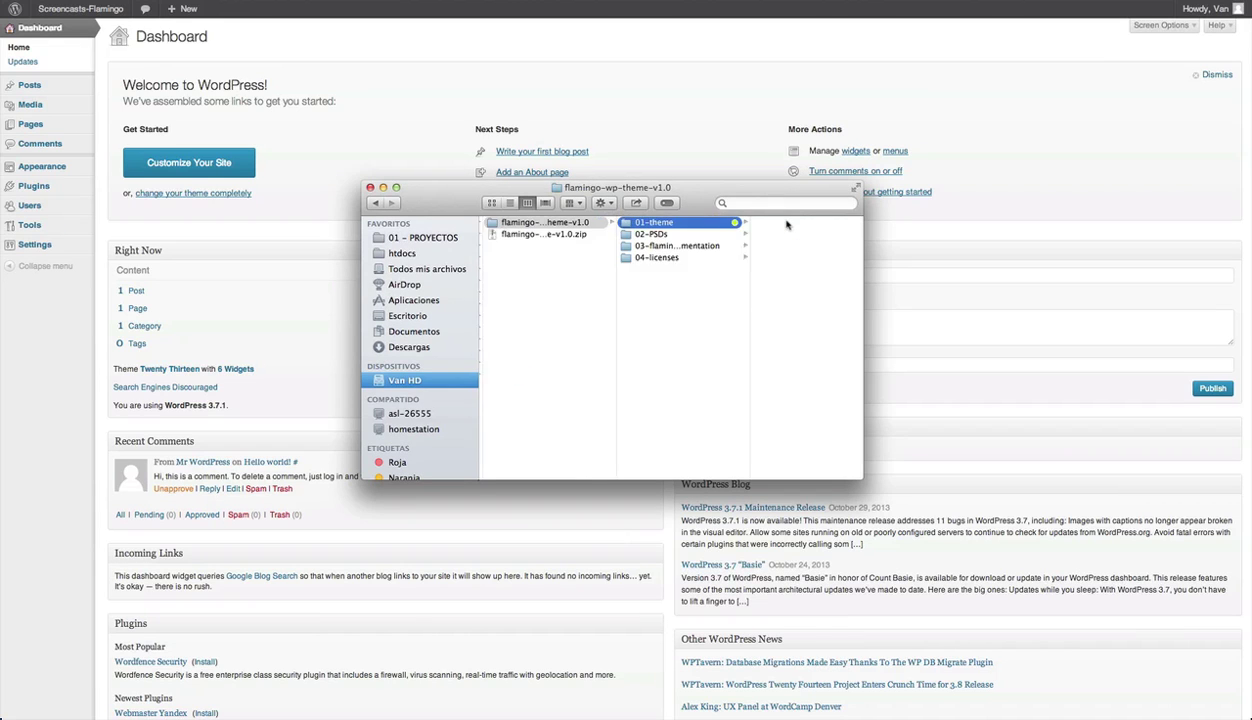
pyautogui.press('Down')
pyautogui.press('Down')
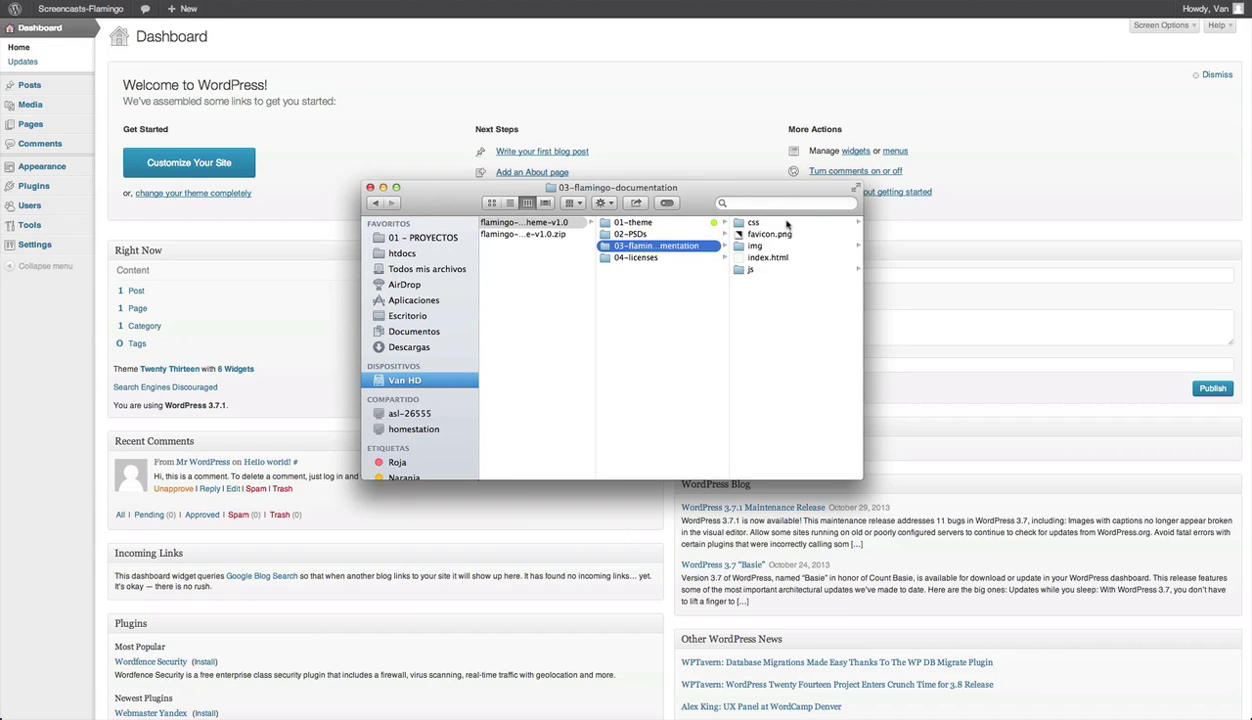
pyautogui.press('Down')
pyautogui.press('Up')
pyautogui.press('Up')
pyautogui.press('Up')
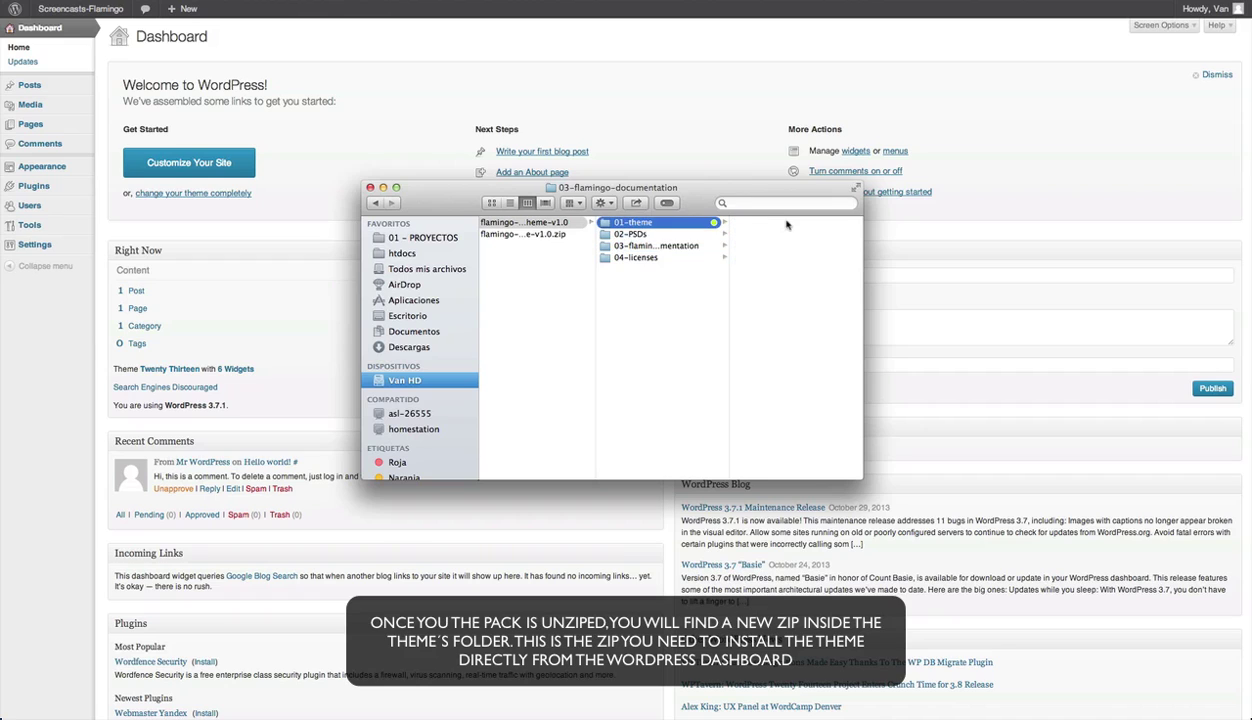
pyautogui.click(756, 234)
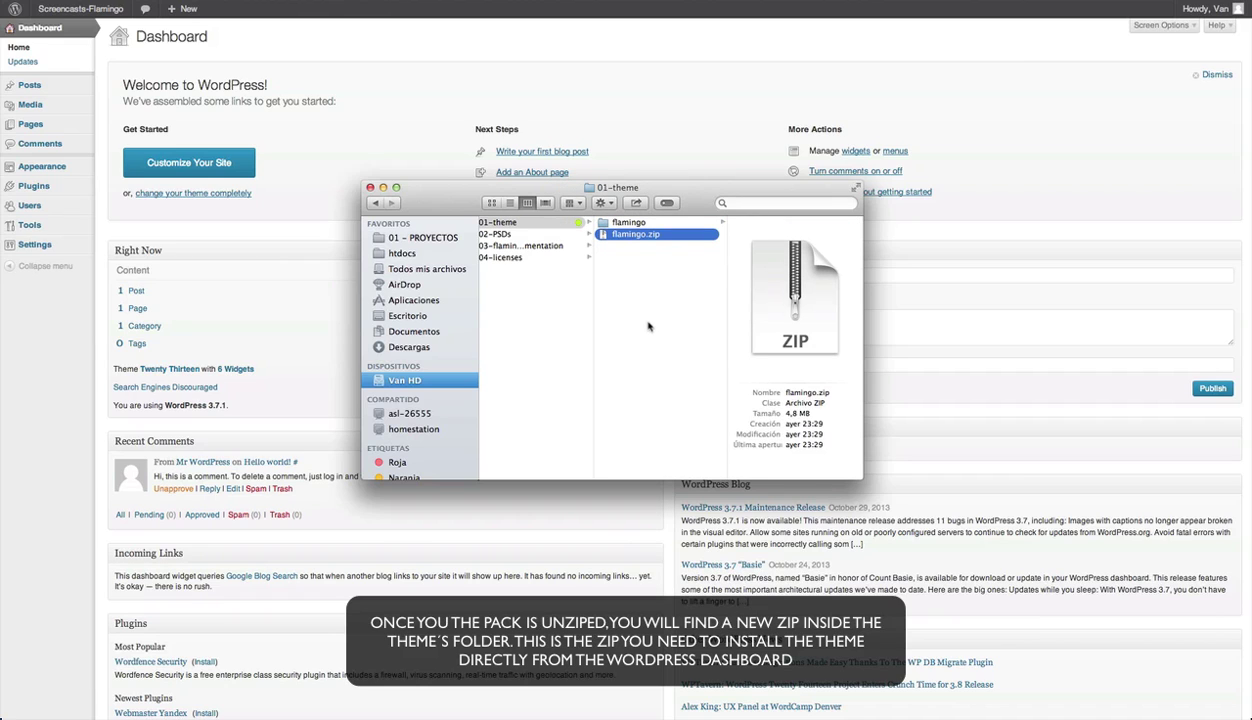
pyautogui.click(264, 244)
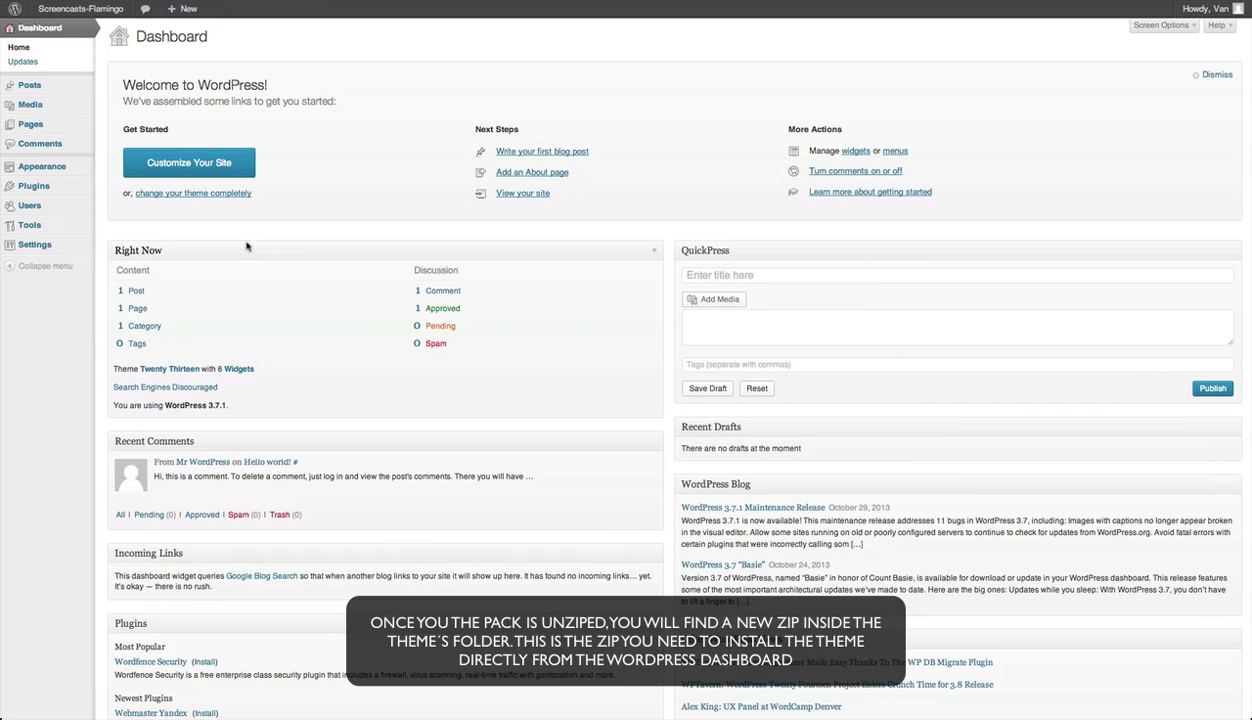
# Step: Open the theme Upload page under Appearance > Themes > Install Themes
pyautogui.moveTo(50, 169)
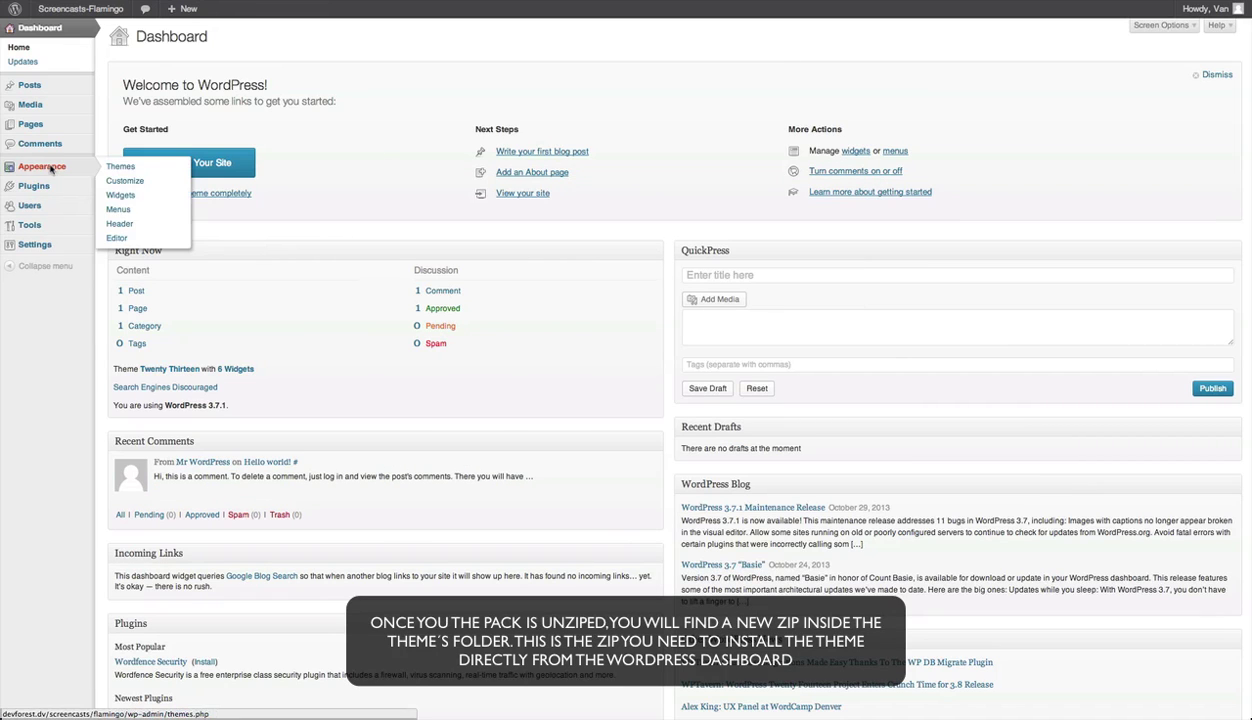
pyautogui.click(136, 171)
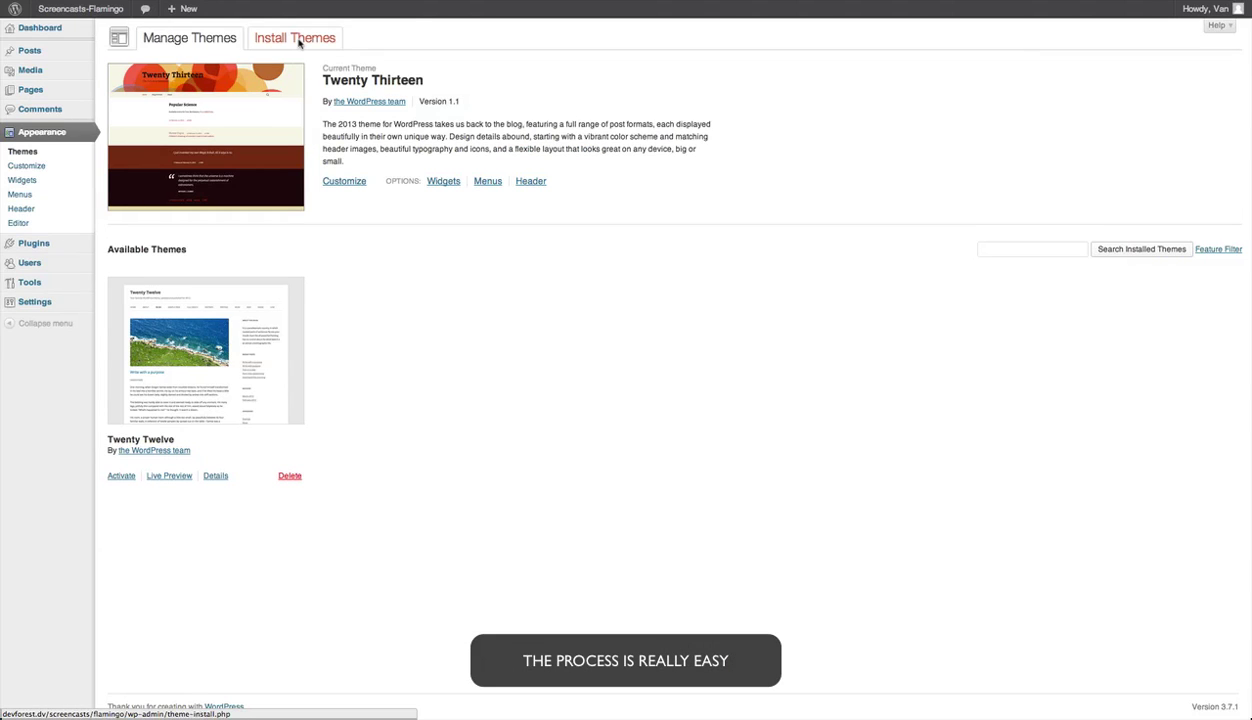
pyautogui.click(297, 42)
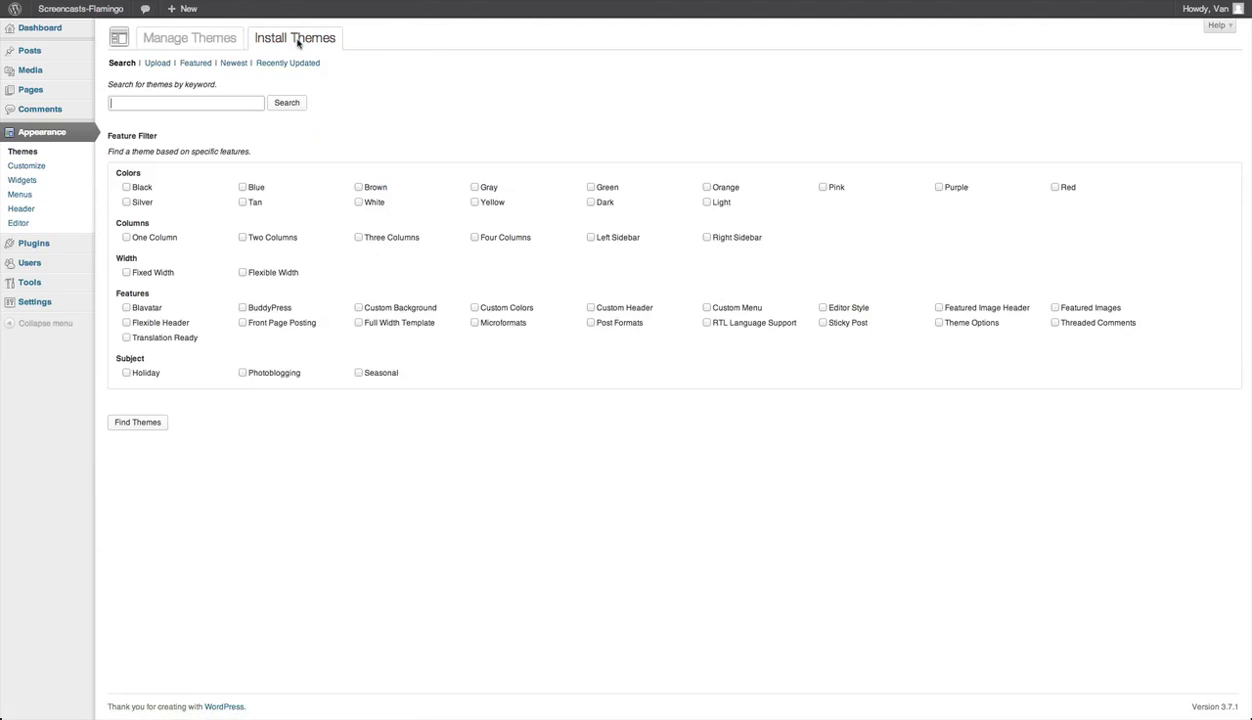
pyautogui.click(158, 64)
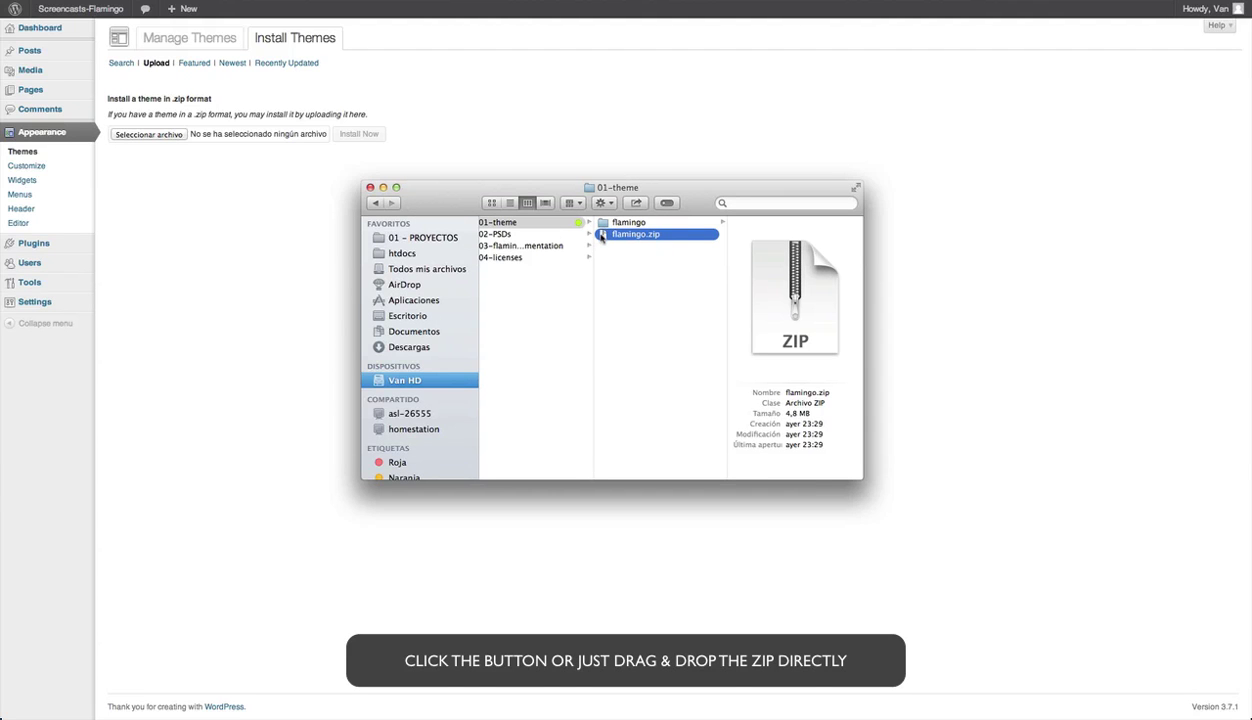
# Step: Drop flamingo.zip into the theme upload form and install it
pyautogui.moveTo(607, 236); pyautogui.dragTo(244, 140)
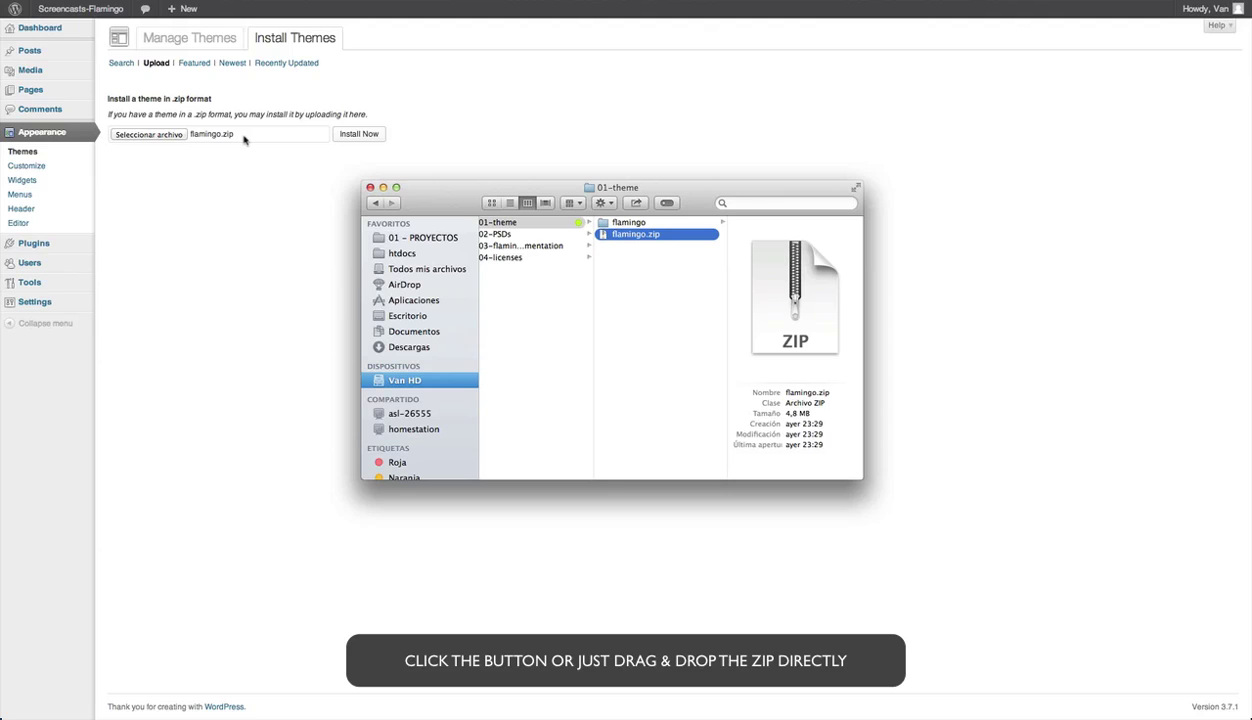
pyautogui.click(419, 137)
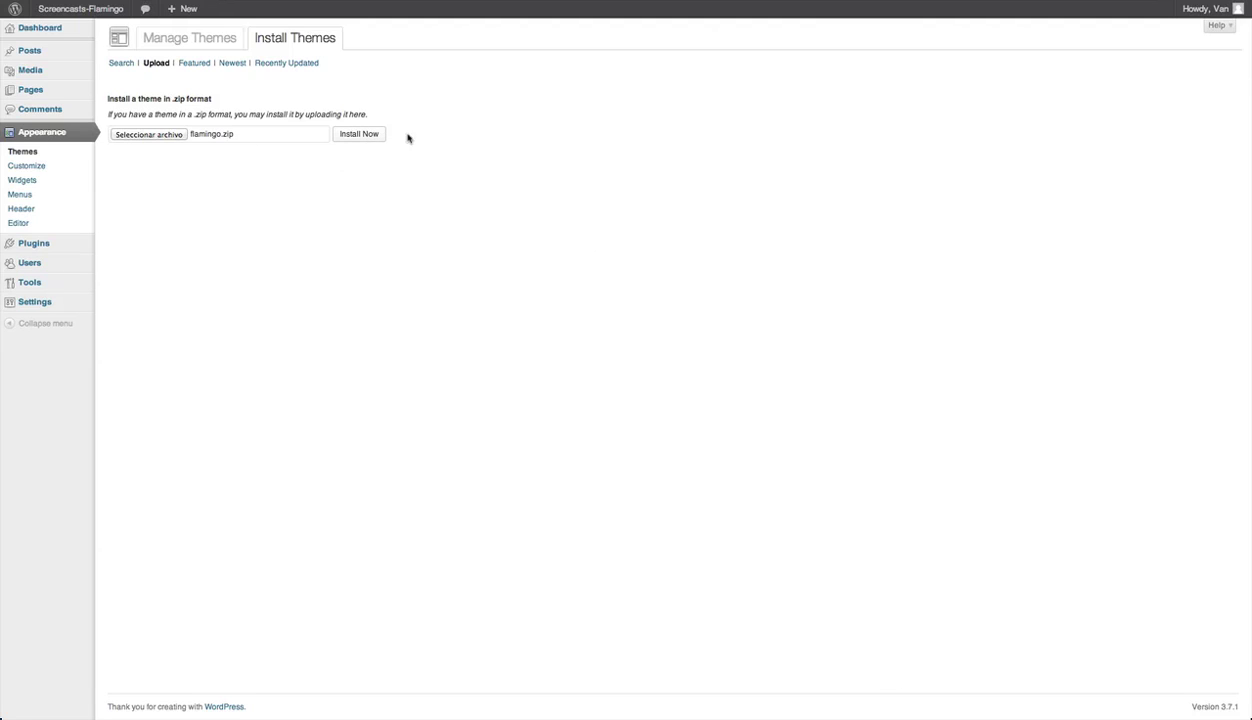
pyautogui.click(361, 134)
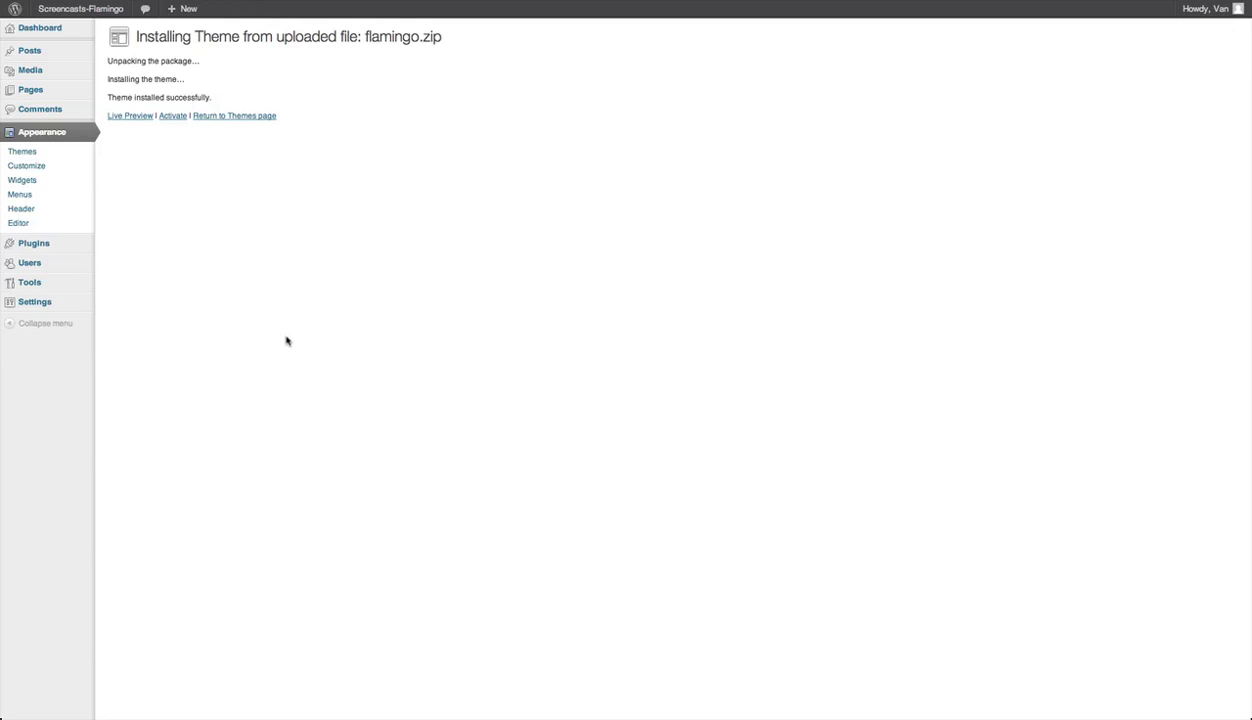
# Step: Activate Flamingo Agency and open the Install Required Plugins list of its eleven plugins
pyautogui.click(173, 118)
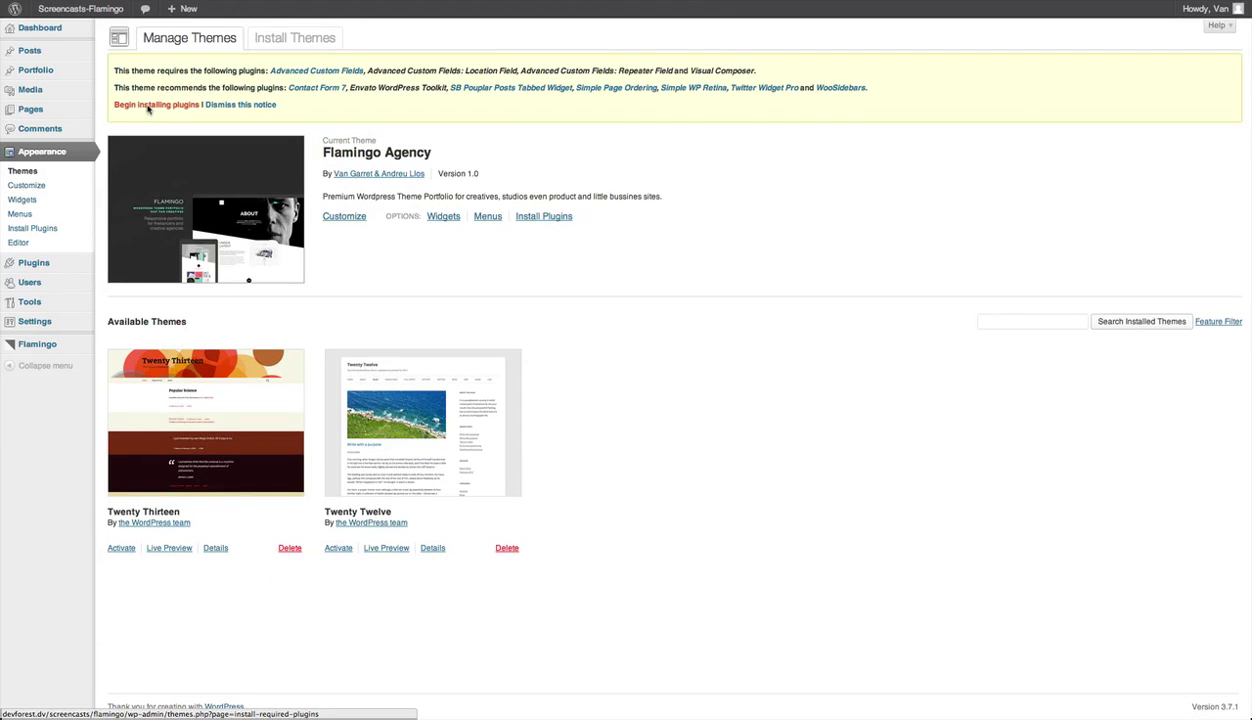
pyautogui.click(148, 106)
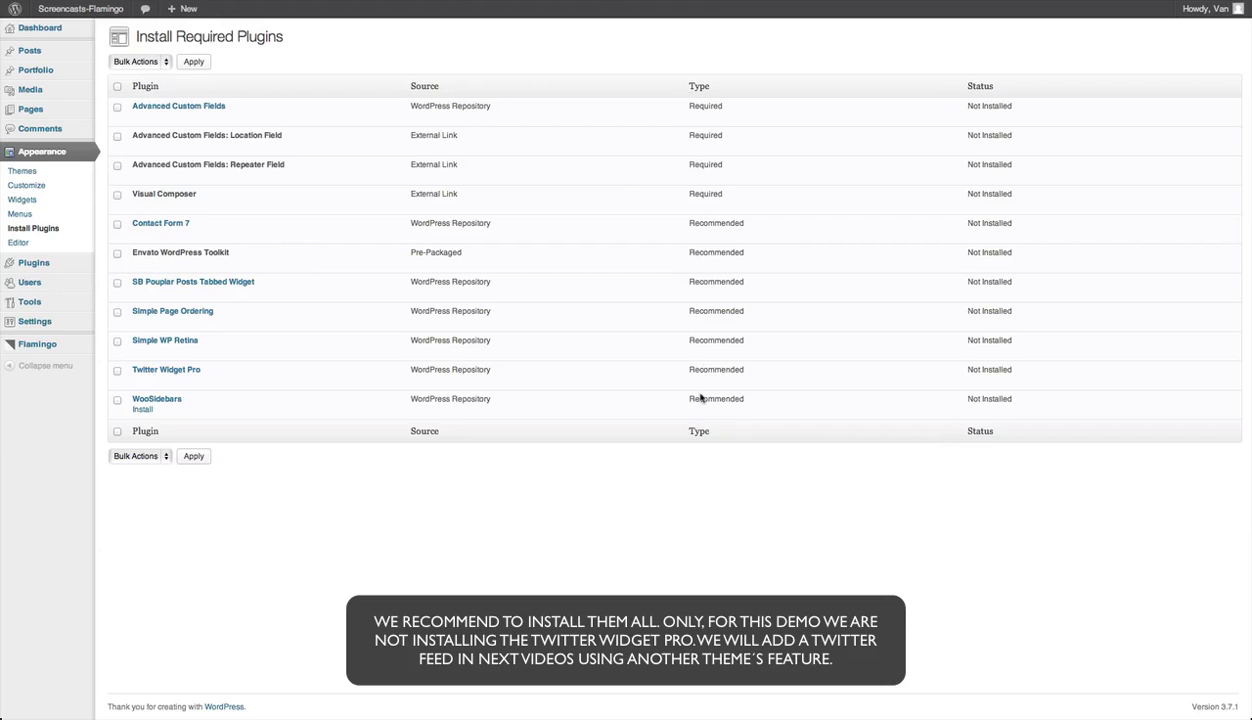
# Step: Bulk-install every listed plugin except Twitter Widget Pro
pyautogui.click(117, 87)
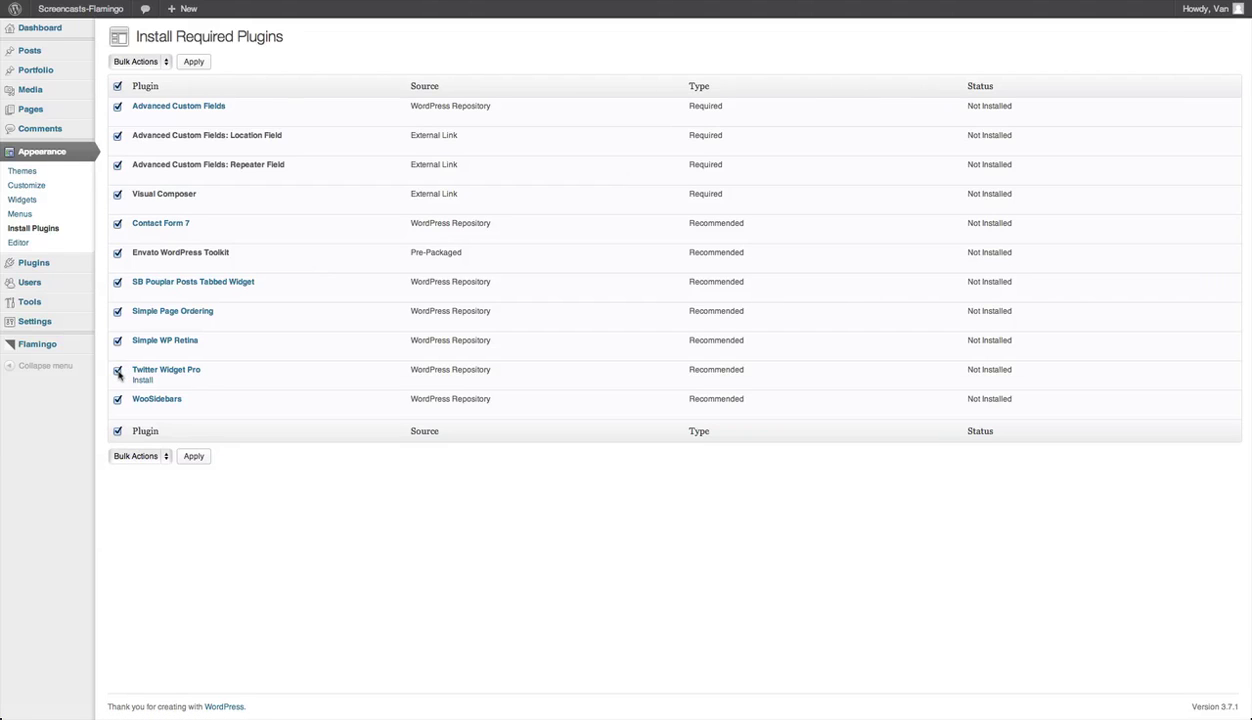
pyautogui.click(117, 371)
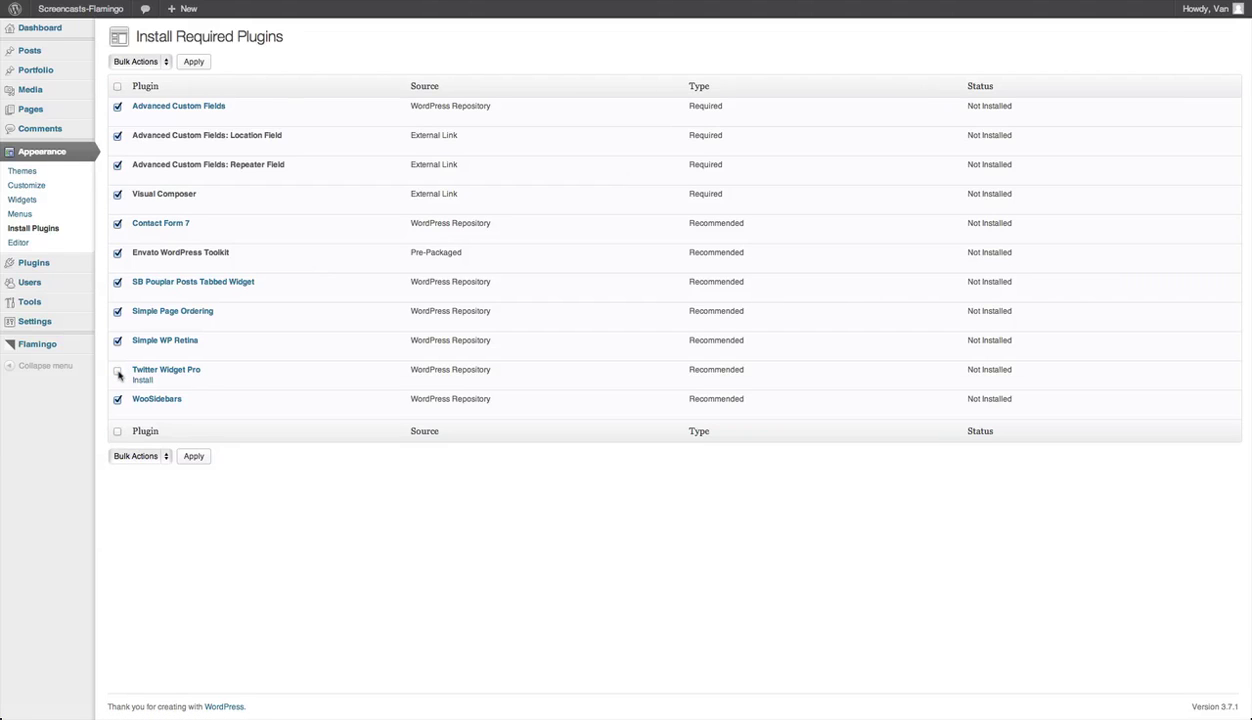
pyautogui.click(166, 62)
pyautogui.click(166, 77)
pyautogui.click(193, 61)
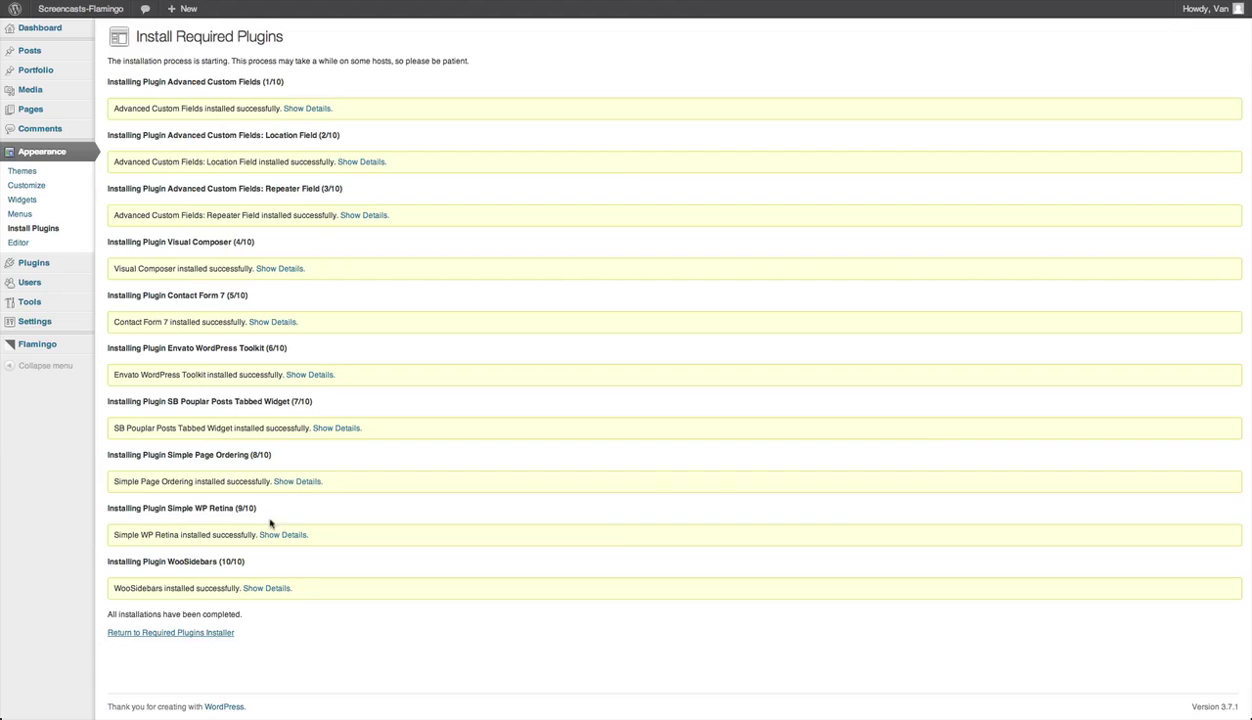
# Step: Return to the required plugins installer, then open the Manage Themes page
pyautogui.click(150, 633)
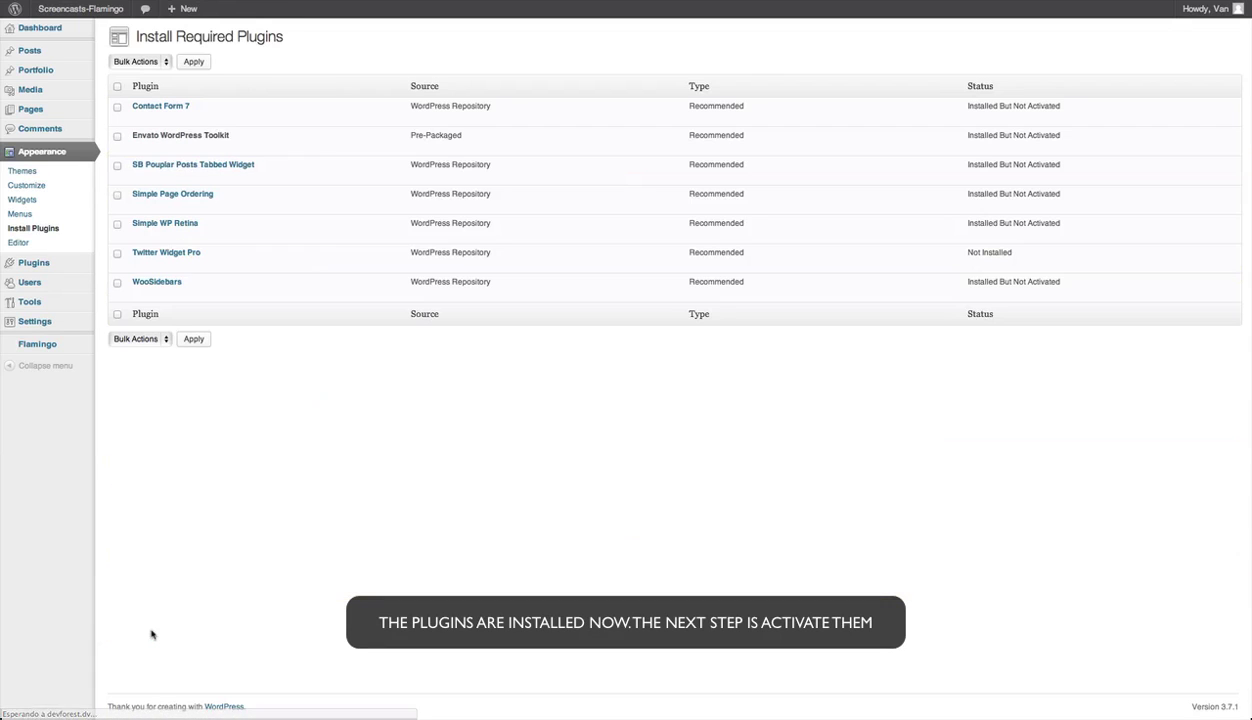
pyautogui.click(34, 173)
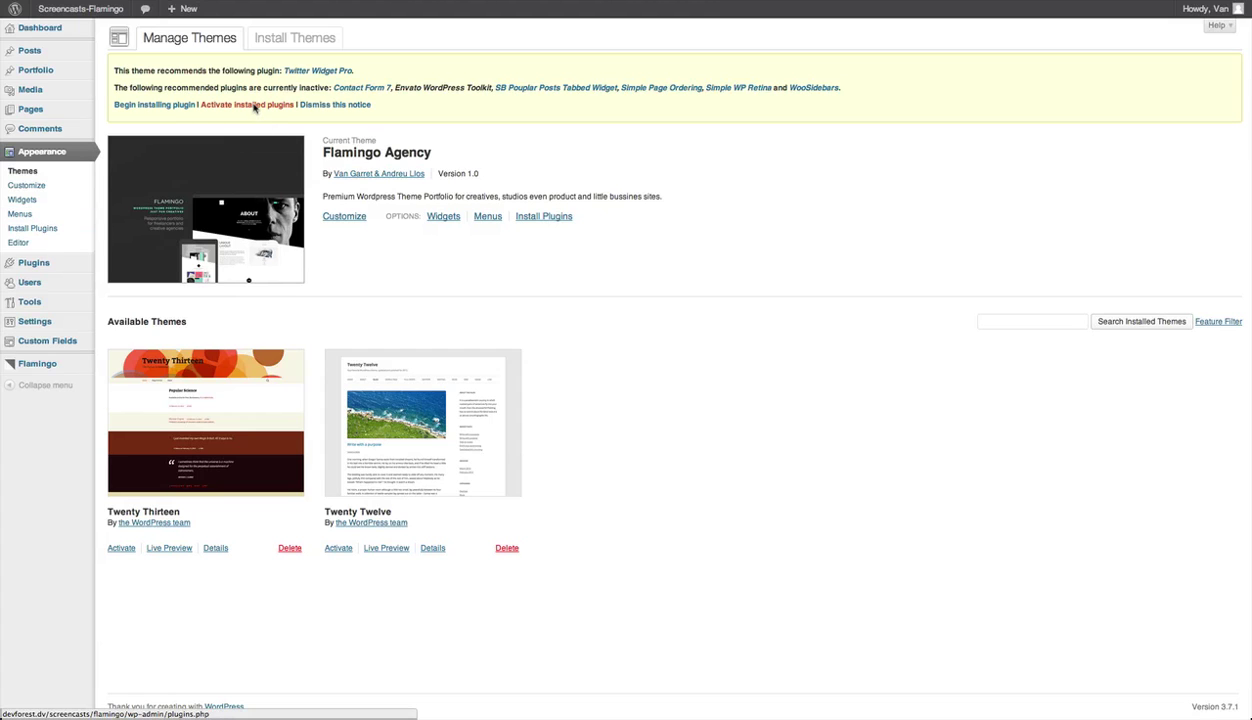
# Step: On the Plugins page, tick the seven theme plugins, from Advanced Custom Fields to WooSidebars
pyautogui.click(39, 268)
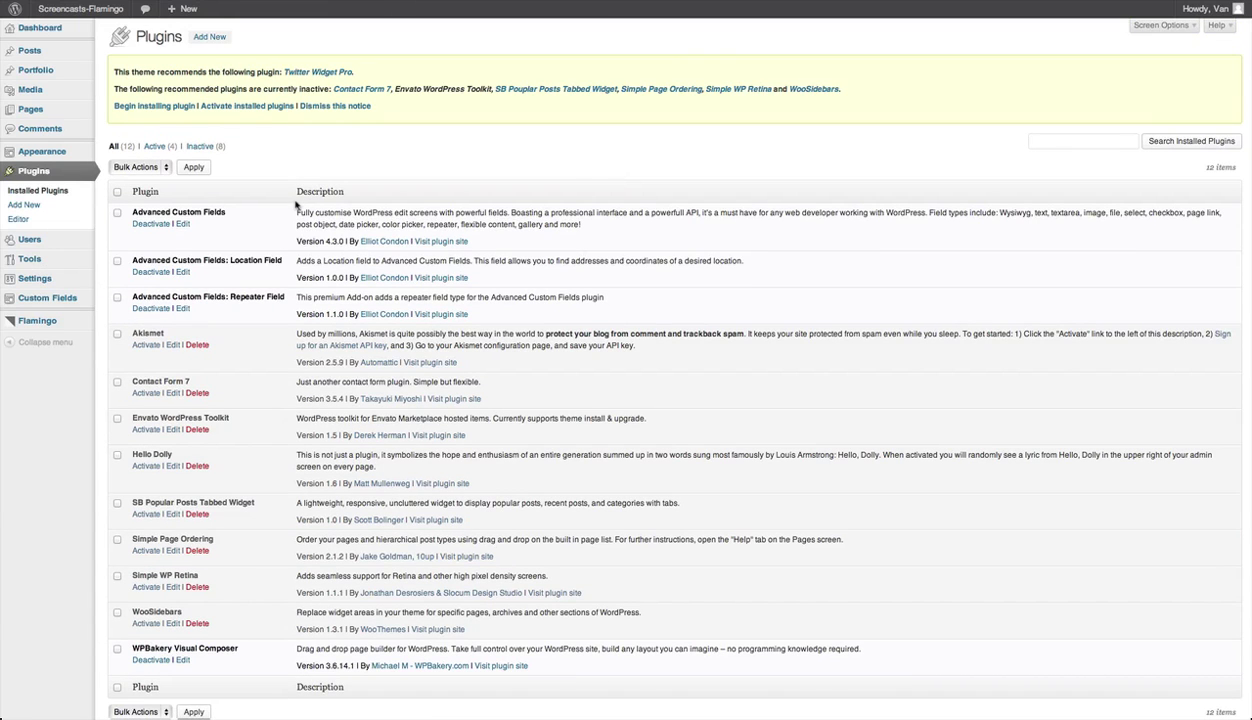
pyautogui.click(117, 213)
pyautogui.click(117, 262)
pyautogui.click(117, 297)
pyautogui.scroll(-1, 116, 303)
pyautogui.scroll(-1, 116, 303)
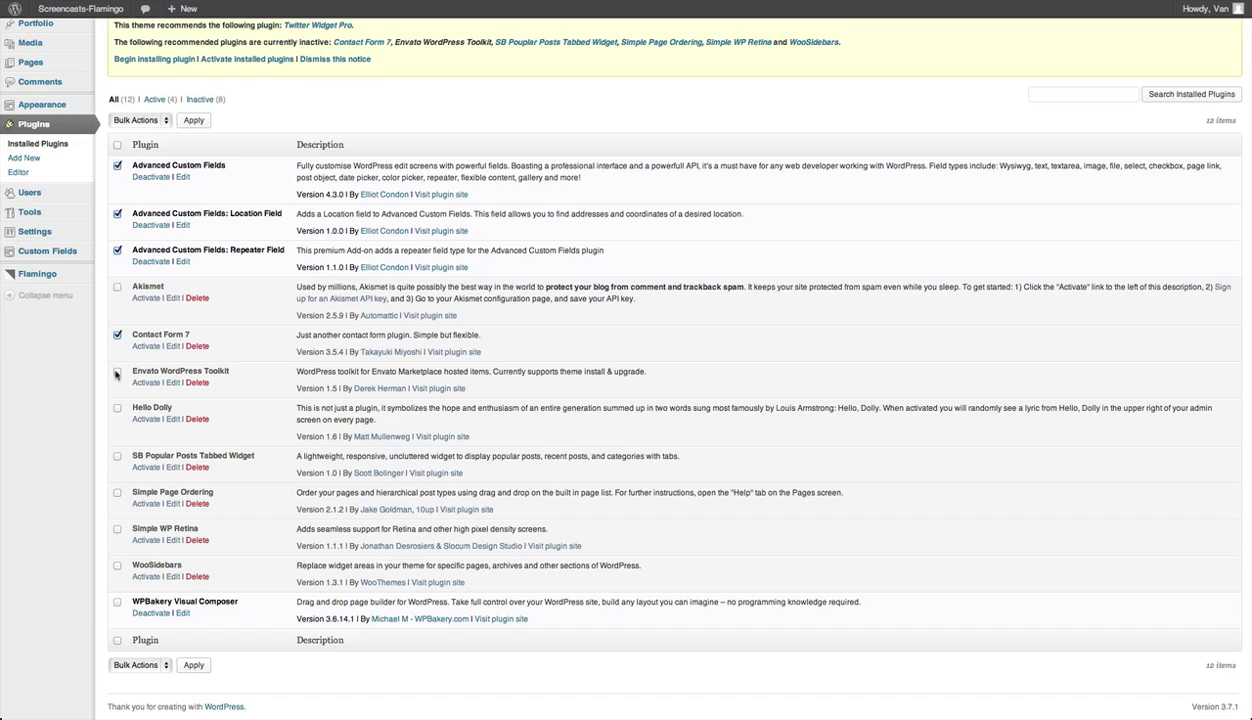
pyautogui.click(117, 372)
pyautogui.click(117, 456)
pyautogui.click(117, 493)
pyautogui.click(117, 566)
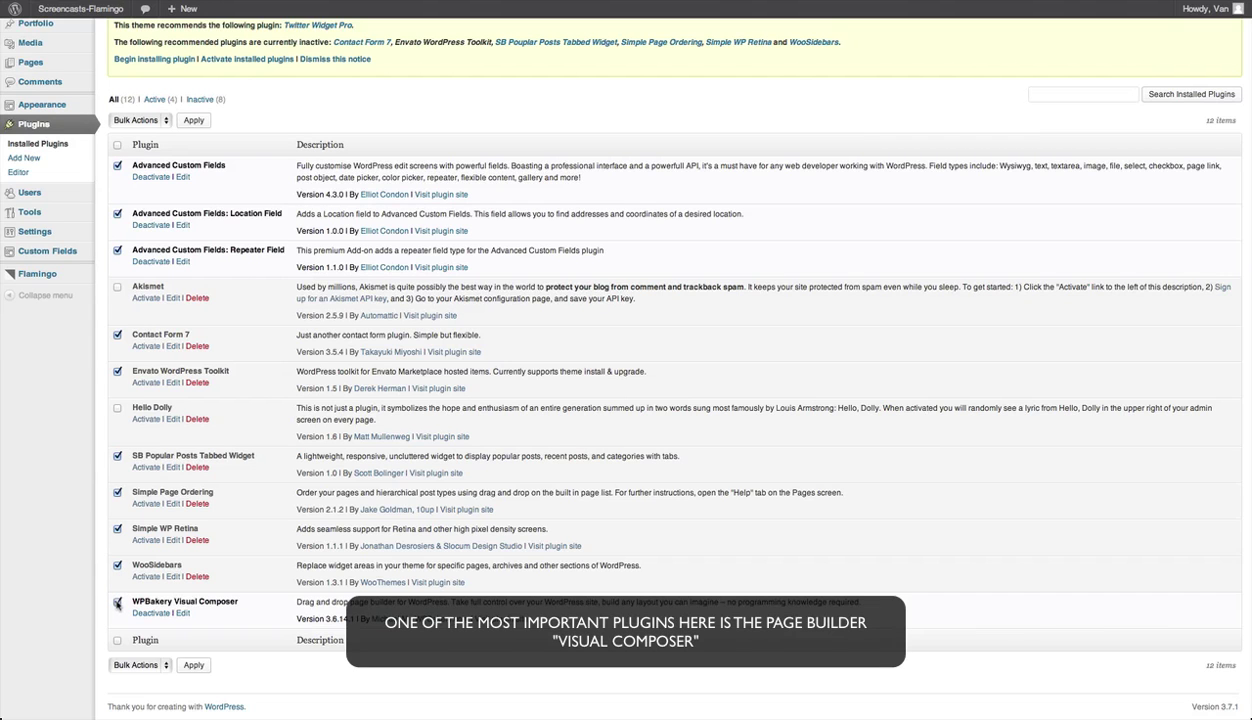
# Step: Apply the Activate bulk action to the ticked plugins
pyautogui.scroll(1, 122, 460)
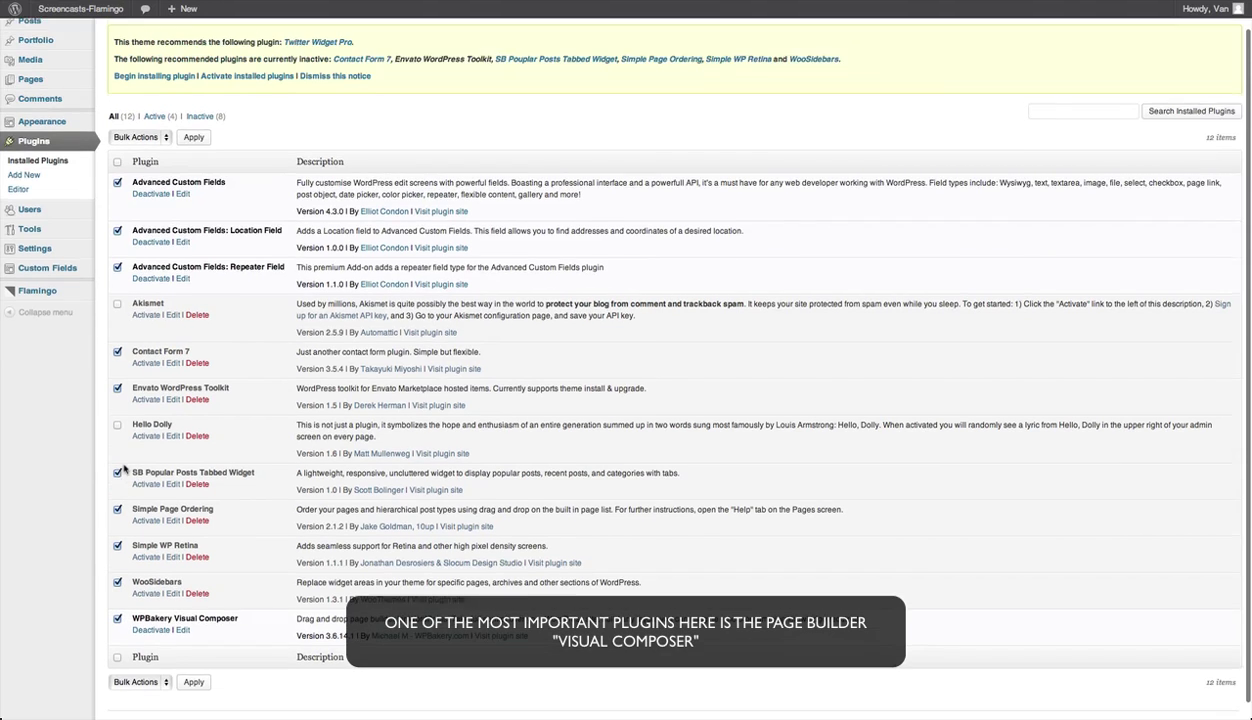
pyautogui.scroll(2, 124, 455)
pyautogui.click(140, 167)
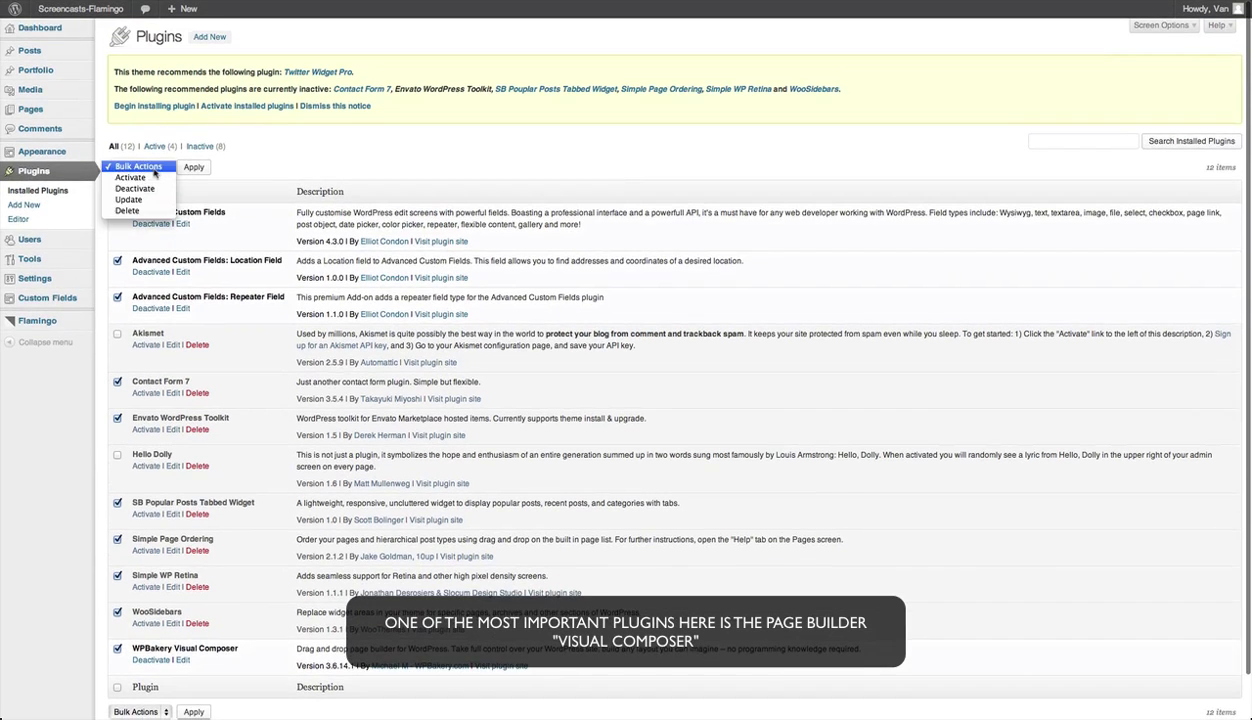
pyautogui.click(149, 178)
pyautogui.click(195, 167)
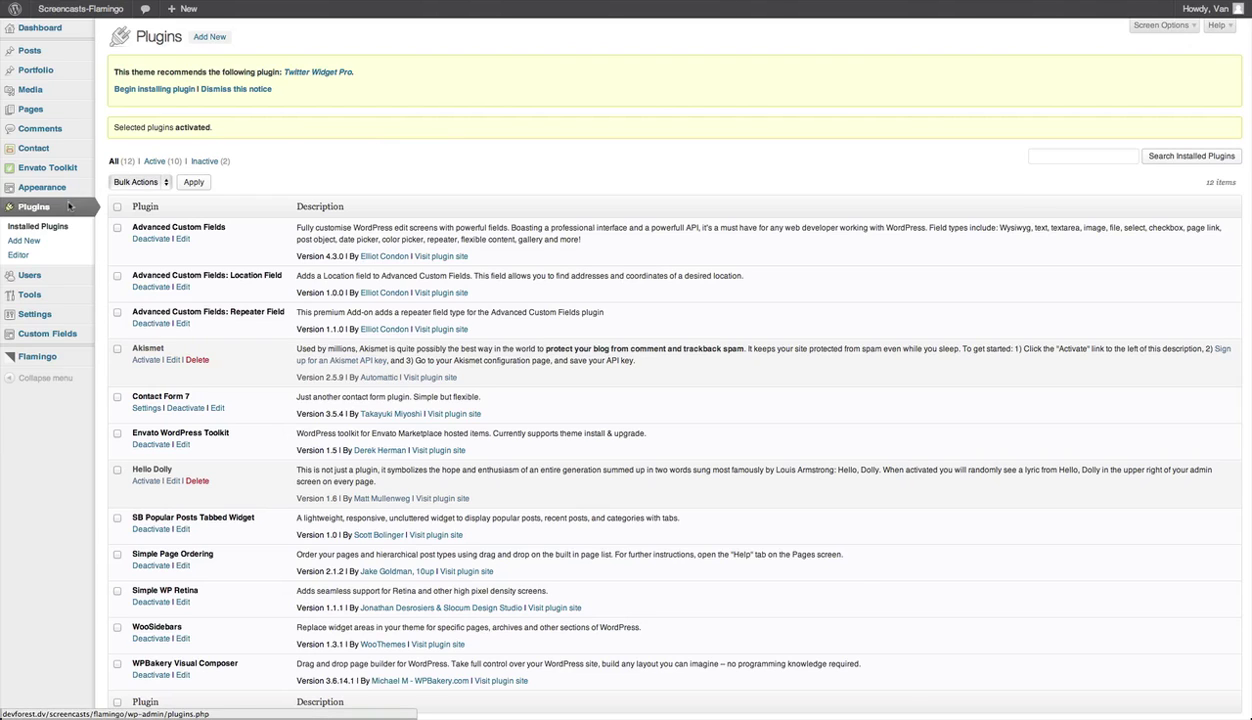
# Step: Open Flamingo's General Options, dismiss the Twitter Widget Pro notice, and review its logo, color and social settings
pyautogui.click(35, 354)
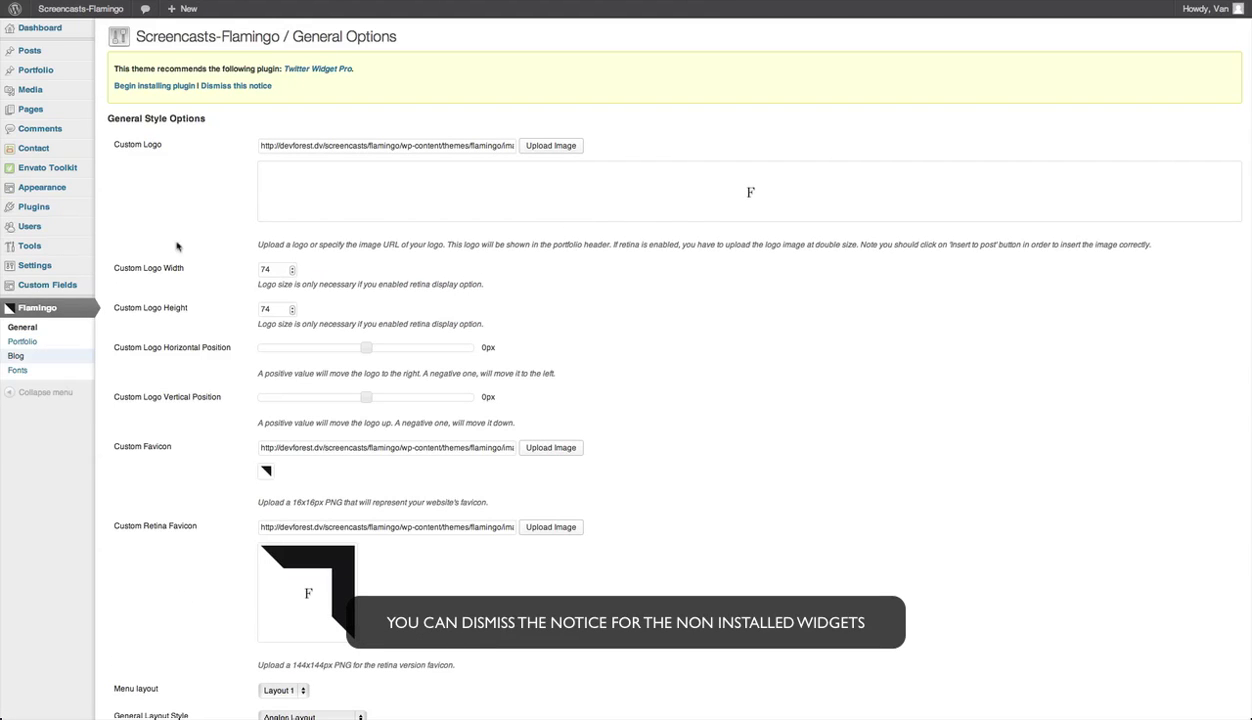
pyautogui.click(238, 88)
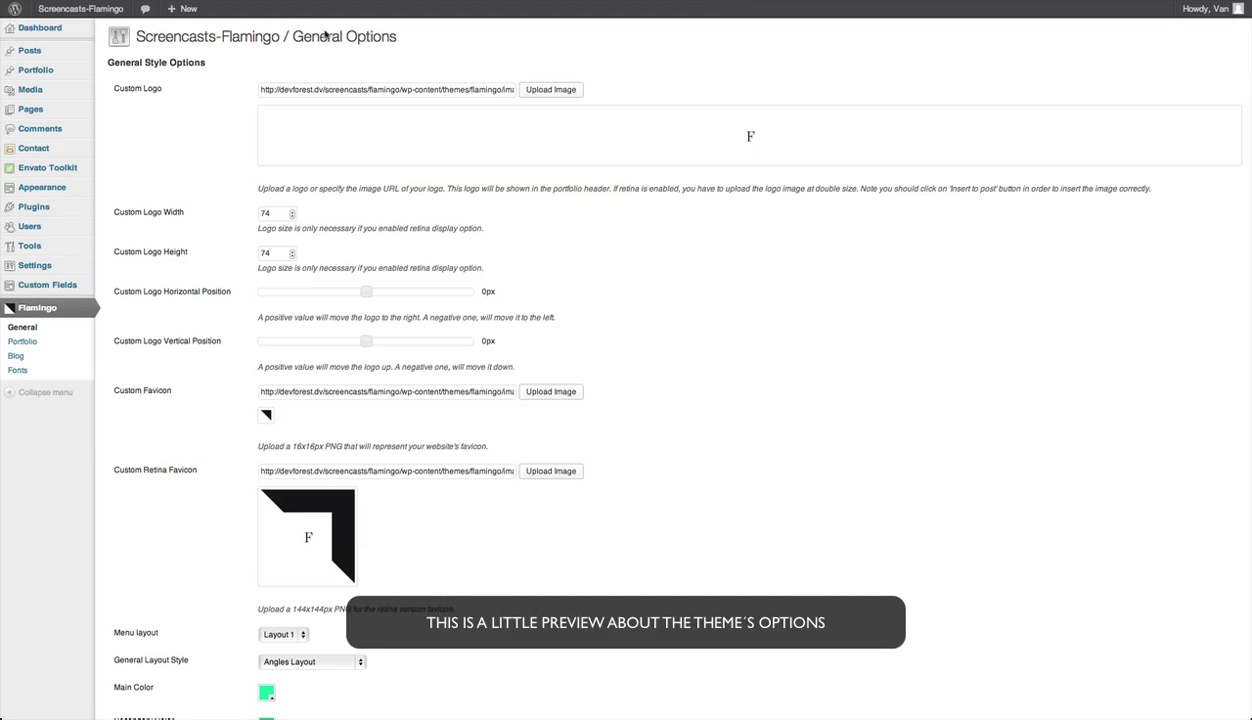
pyautogui.scroll(-1, 240, 178)
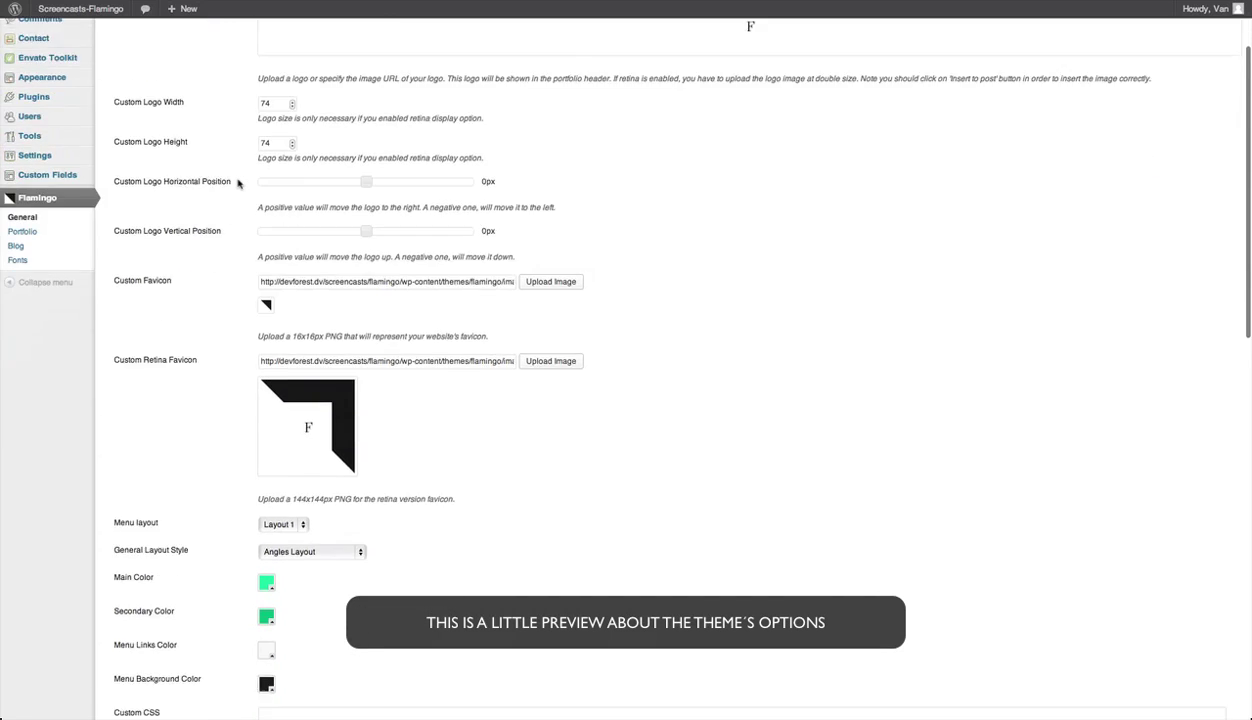
pyautogui.scroll(-4, 238, 183)
pyautogui.scroll(-3, 238, 183)
pyautogui.scroll(-2, 238, 183)
pyautogui.scroll(-3, 238, 183)
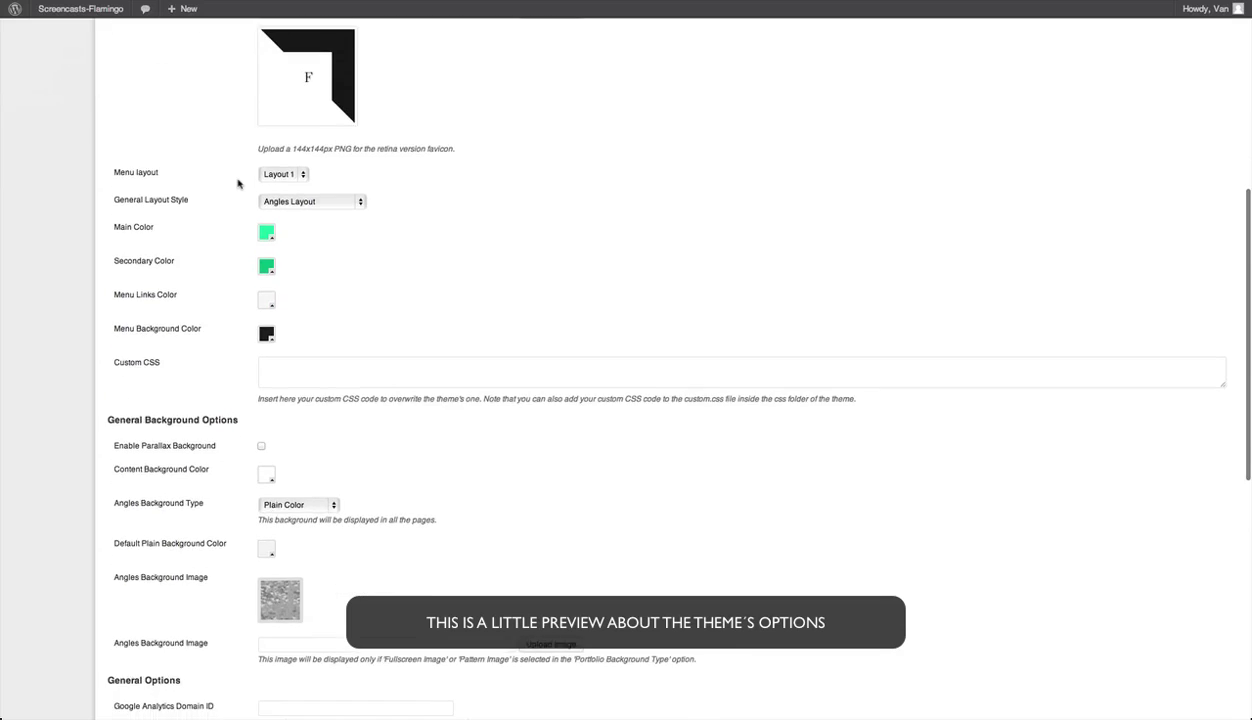
pyautogui.scroll(-2, 238, 183)
pyautogui.scroll(-4, 238, 183)
pyautogui.scroll(-3, 238, 183)
pyautogui.scroll(-2, 238, 183)
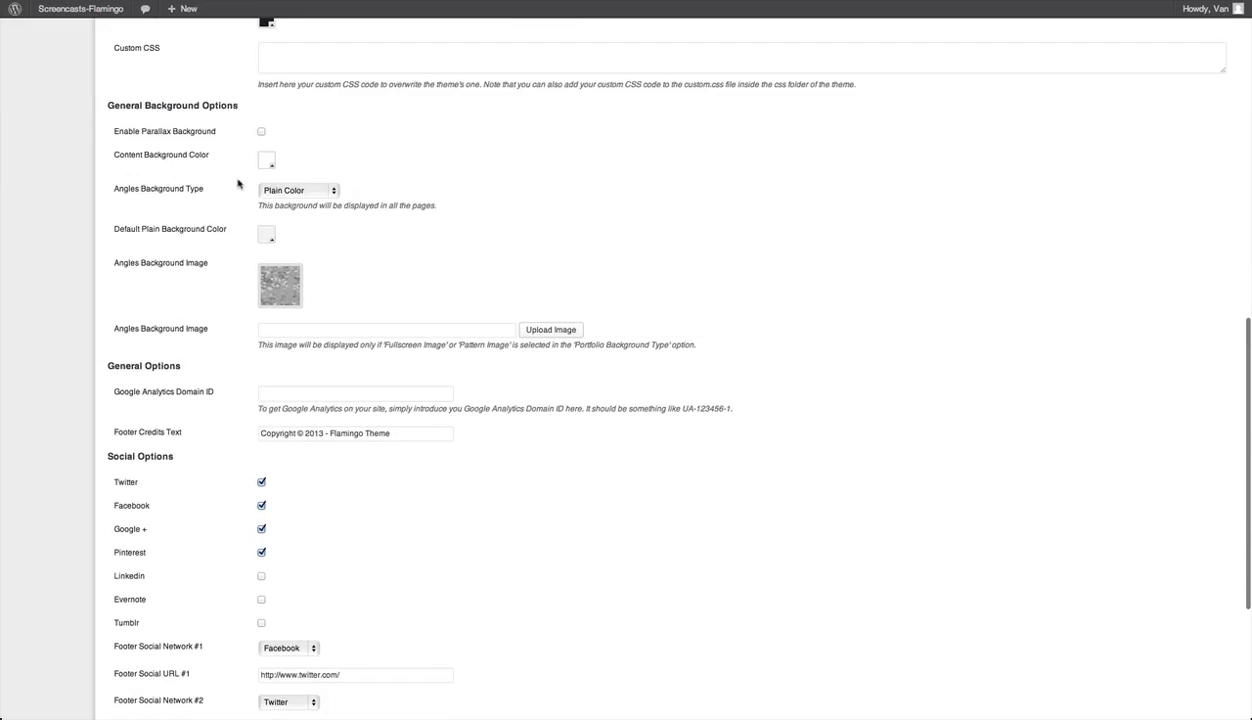
pyautogui.scroll(-3, 238, 183)
pyautogui.scroll(-2, 238, 183)
pyautogui.scroll(-2, 238, 183)
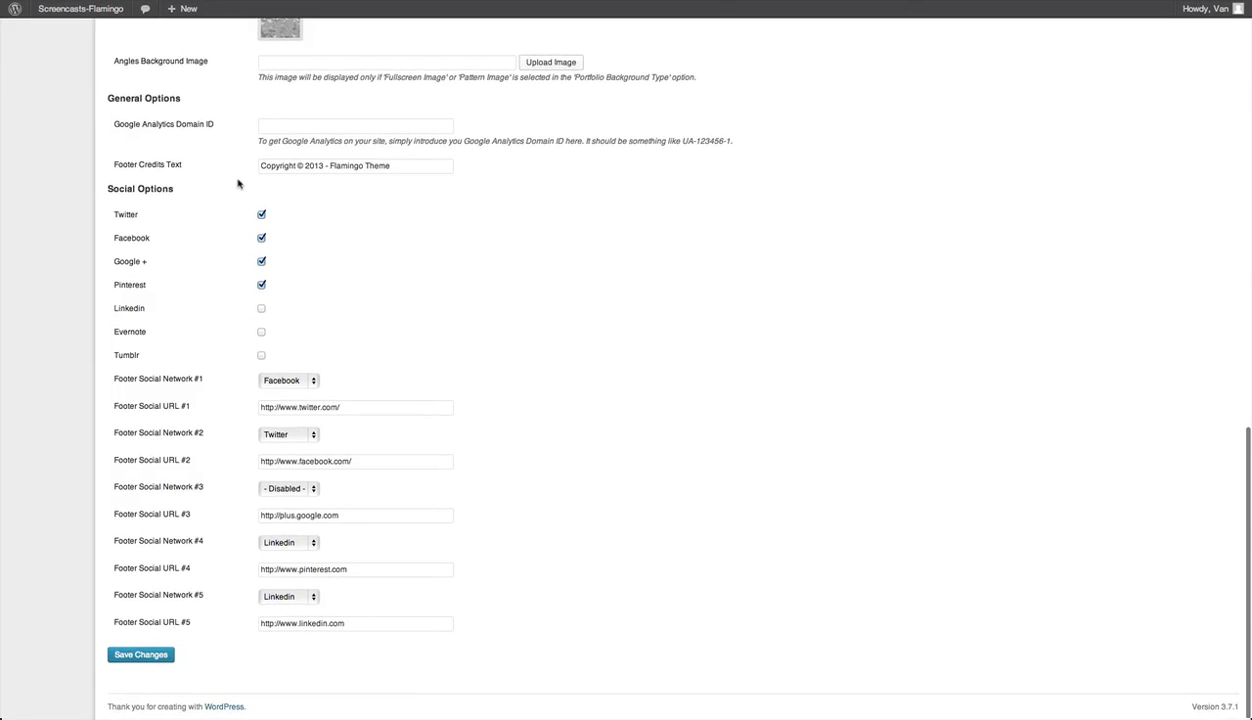
pyautogui.scroll(5, 238, 183)
pyautogui.scroll(5, 238, 183)
pyautogui.scroll(10, 238, 183)
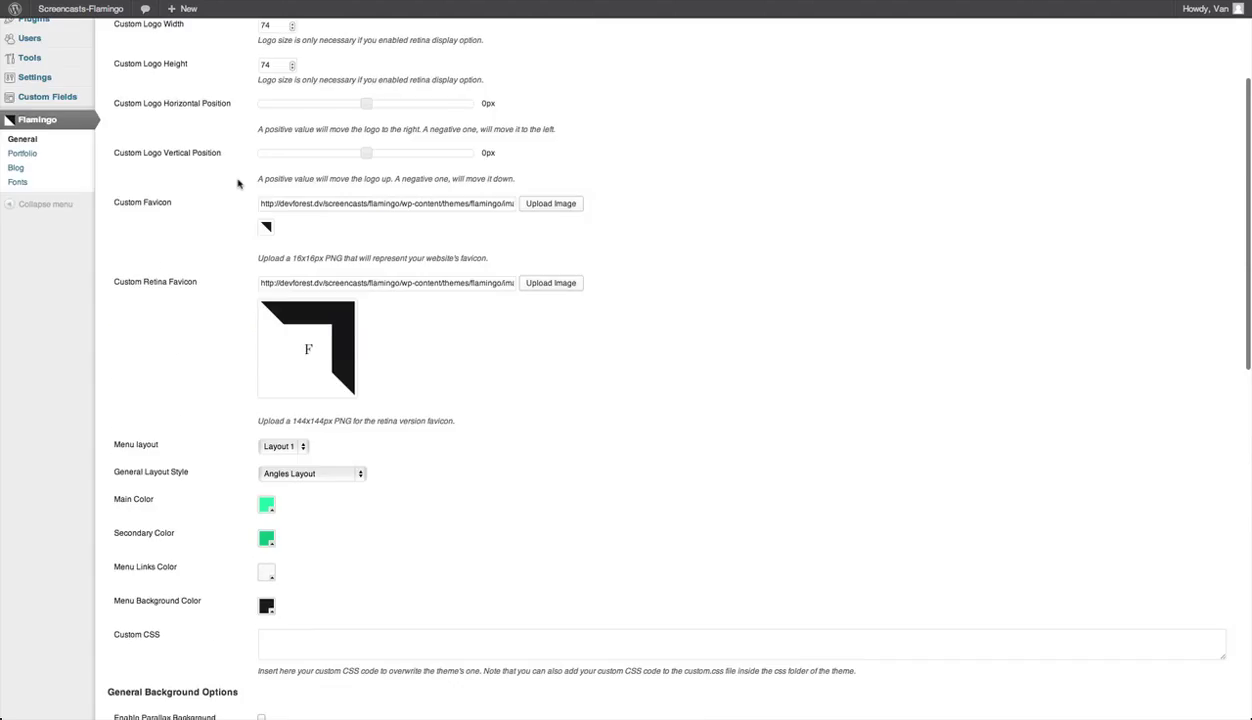
pyautogui.scroll(4, 238, 183)
pyautogui.scroll(2, 238, 183)
pyautogui.moveTo(85, 12)
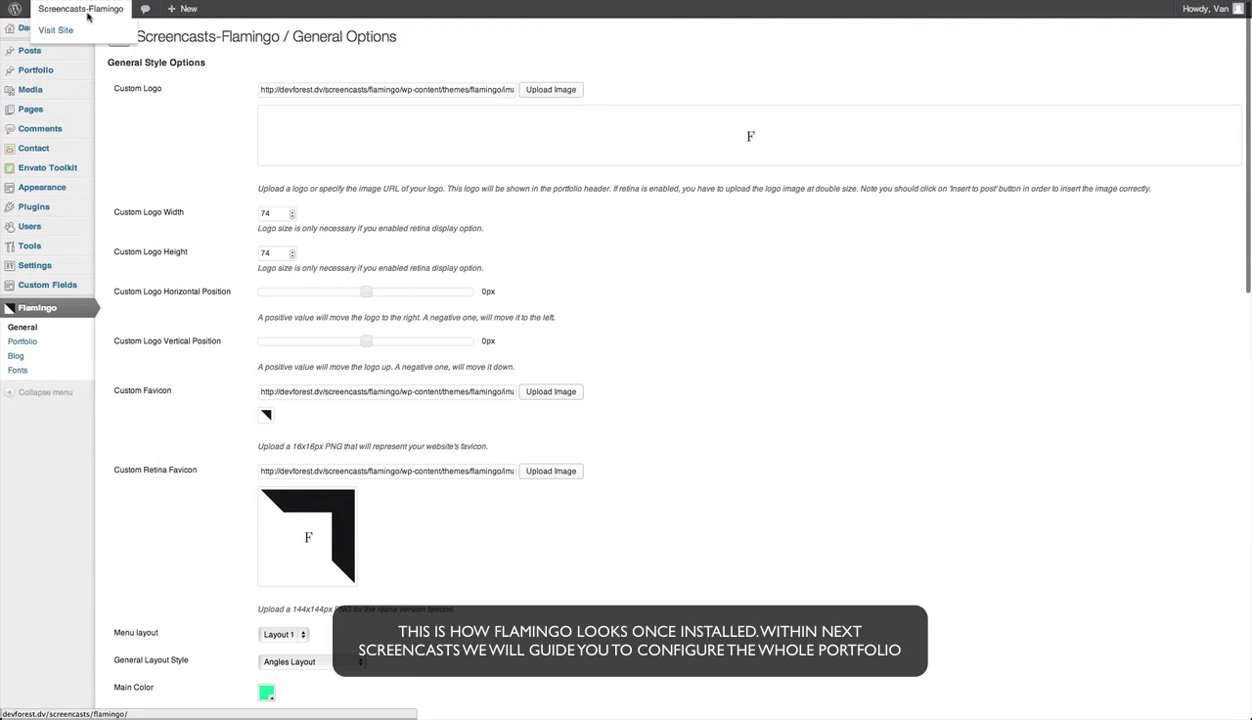